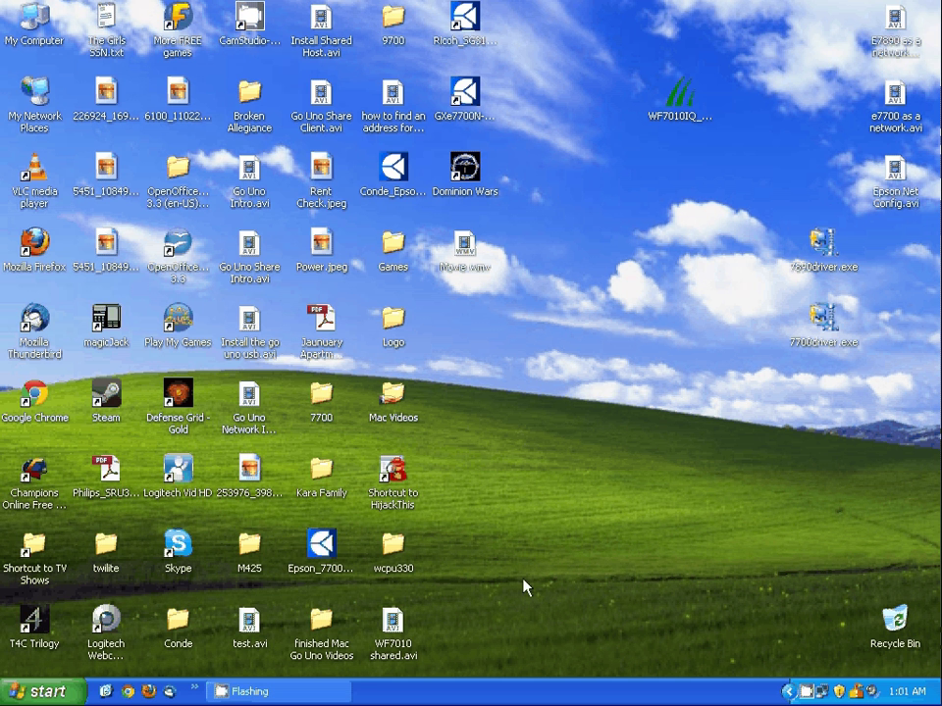
- Open the list of installed printers and faxes and delete the Epson Stylus Pro 7890 printer, confirming the deletion
{"action": "left_click", "coordinate": [59, 693]}
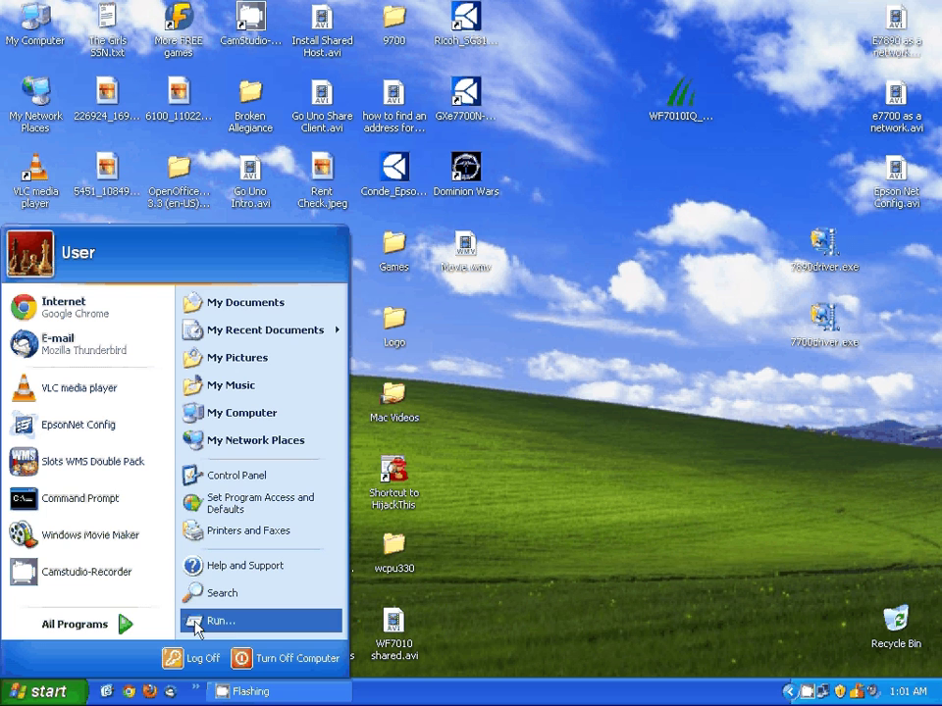
{"action": "left_click", "coordinate": [275, 532]}
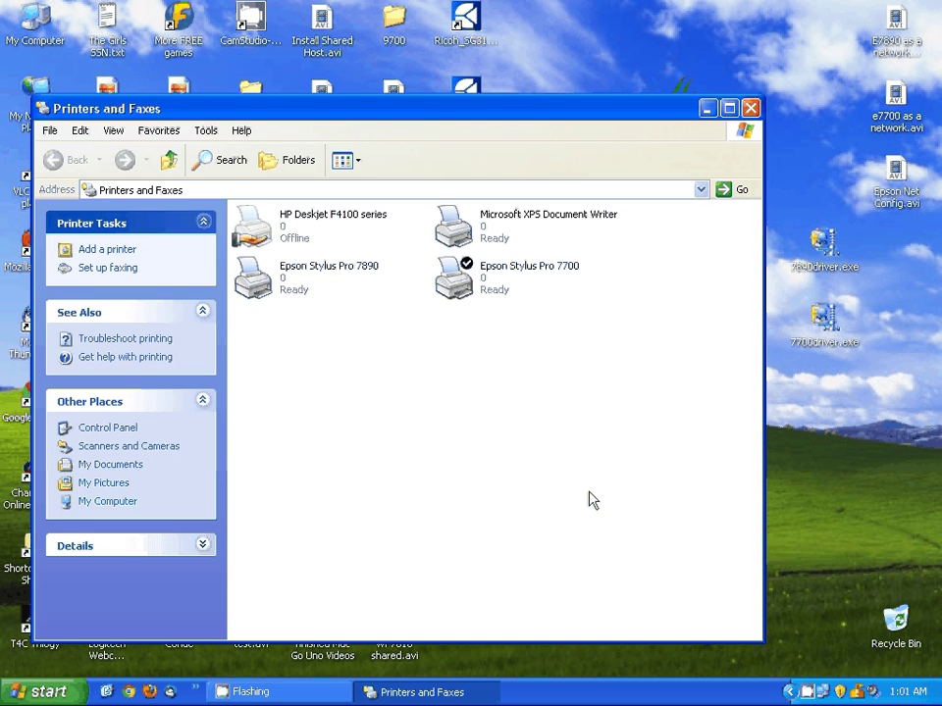
{"action": "left_click", "coordinate": [286, 294]}
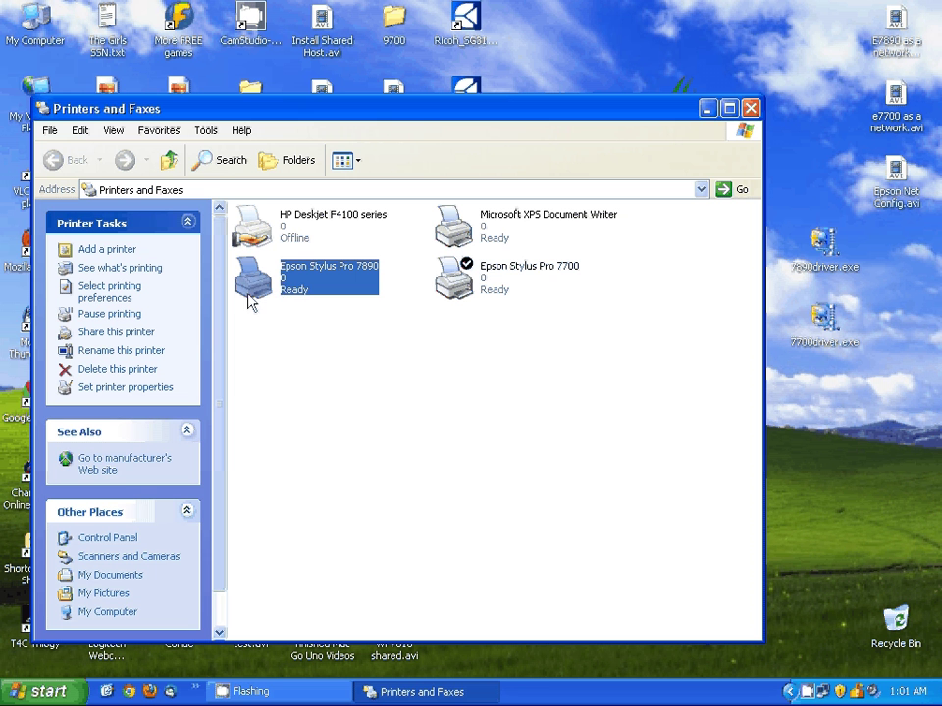
{"action": "right_click", "coordinate": [254, 291]}
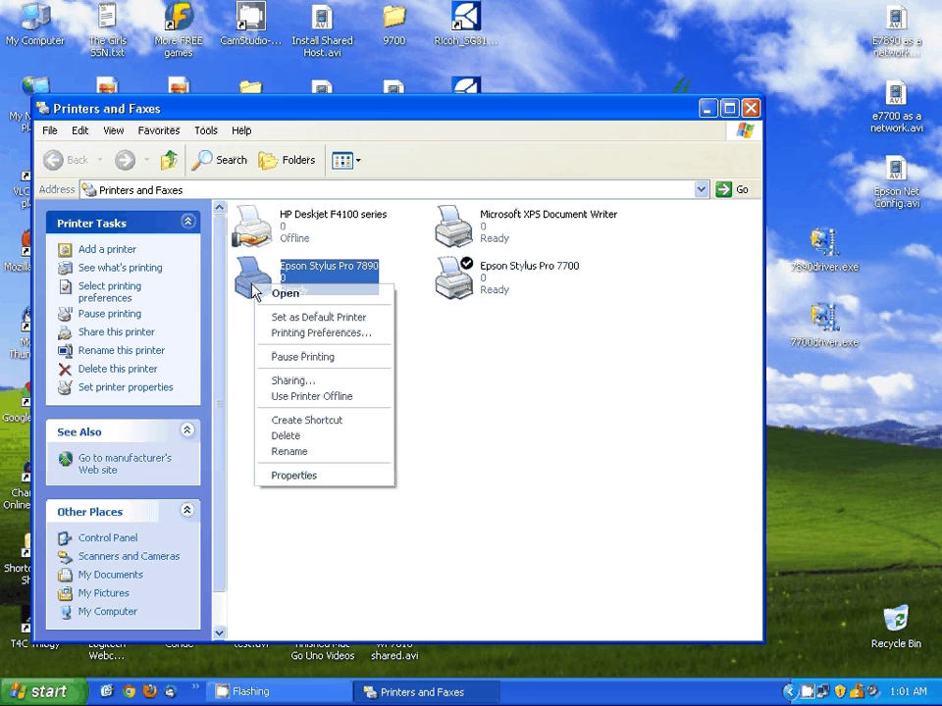
{"action": "left_click", "coordinate": [304, 437]}
{"action": "left_click", "coordinate": [431, 404]}
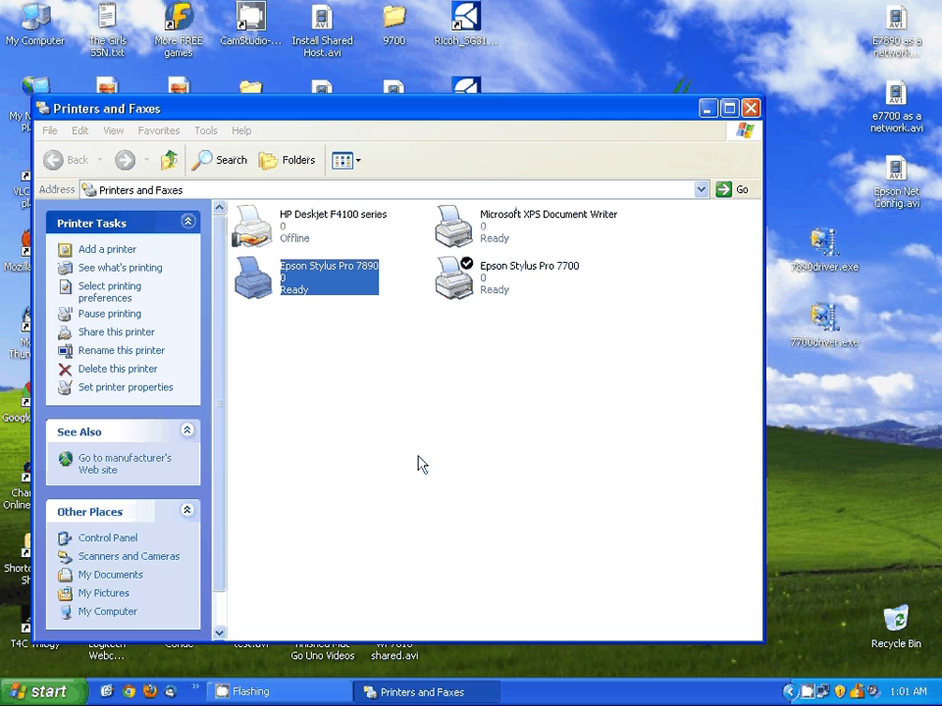
- Remove the Epson Stylus Pro 7890 driver from the system through the print server properties
{"action": "right_click", "coordinate": [428, 397]}
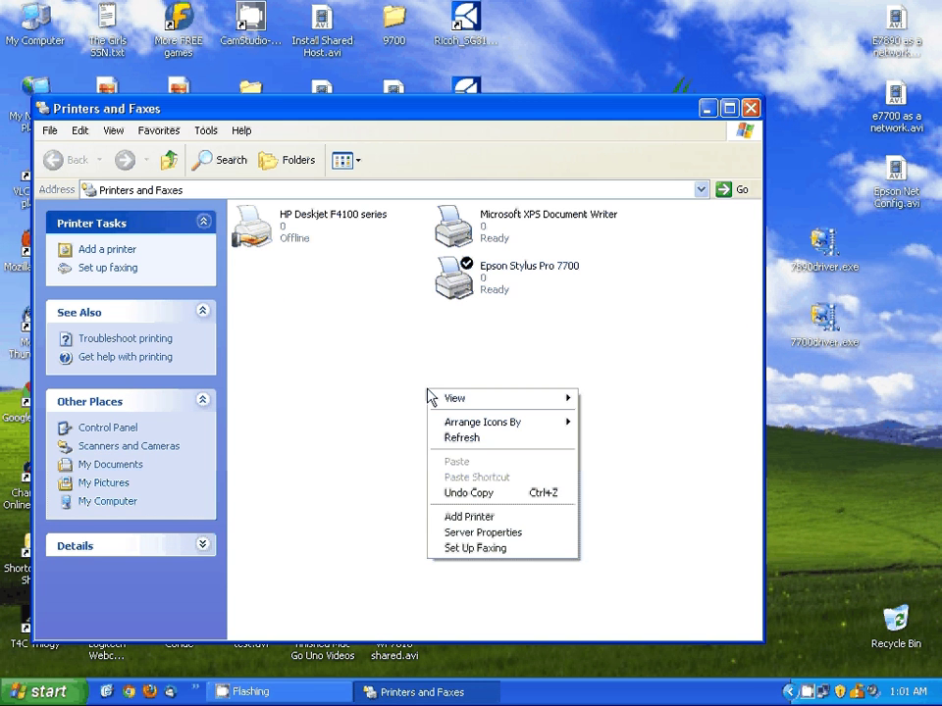
{"action": "left_click", "coordinate": [477, 532]}
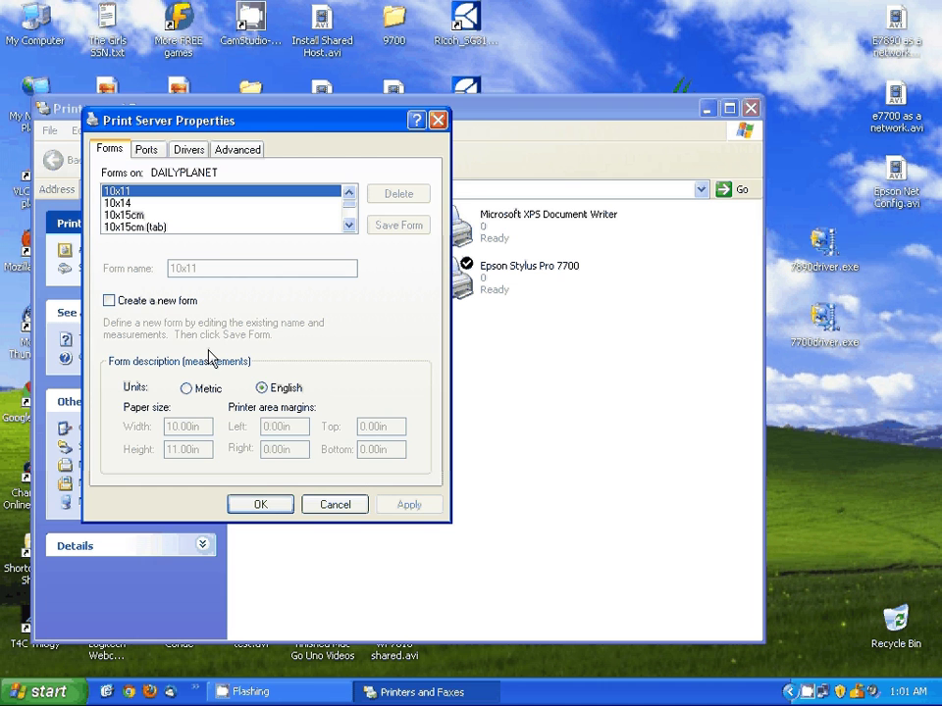
{"action": "left_click", "coordinate": [189, 150]}
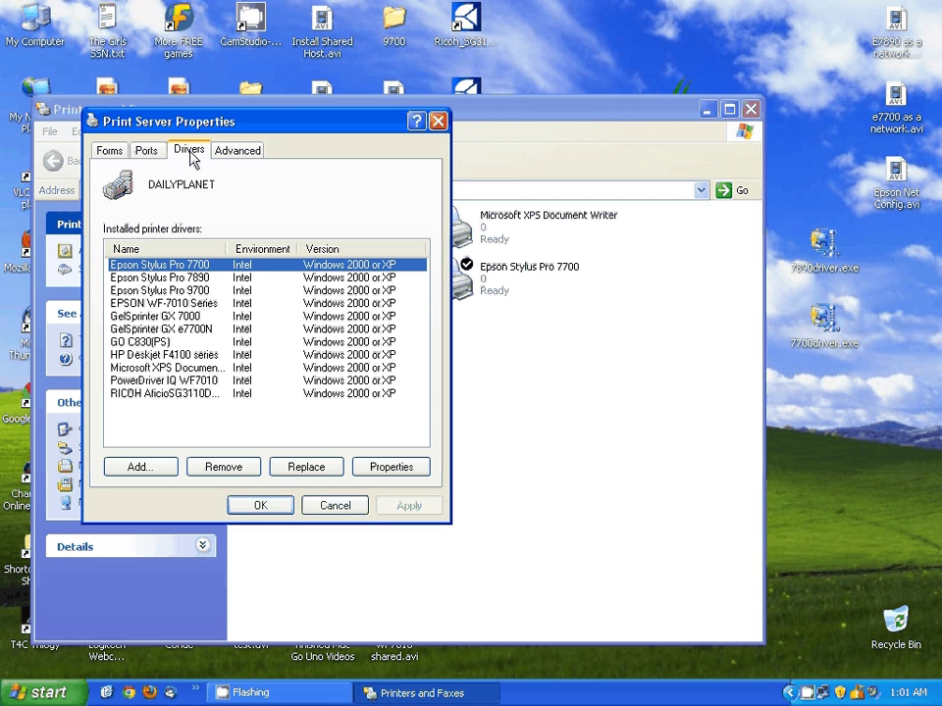
{"action": "left_click", "coordinate": [204, 278]}
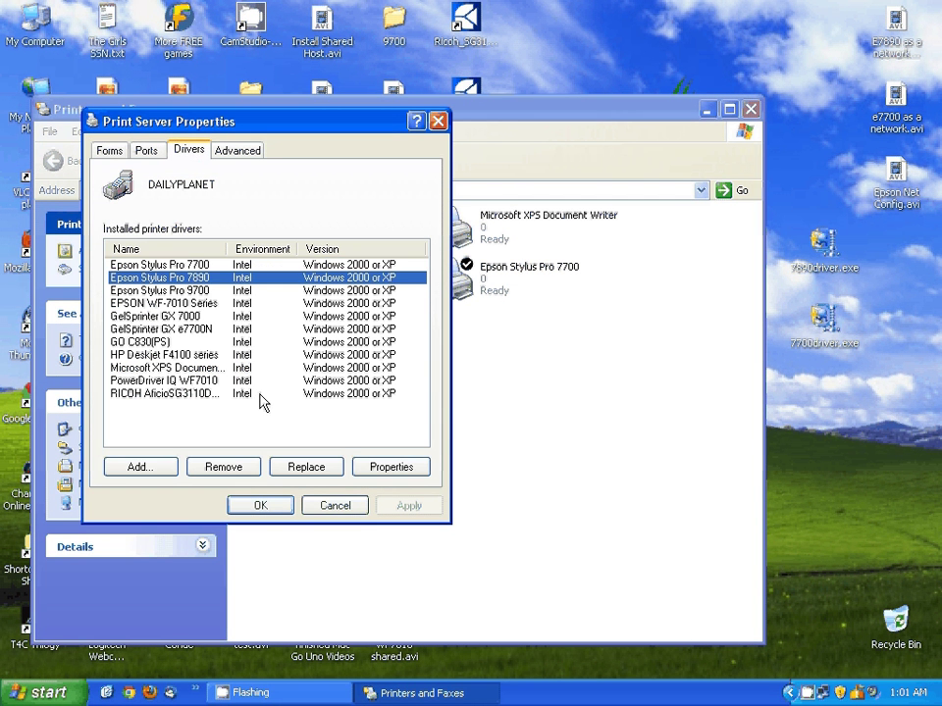
{"action": "left_click", "coordinate": [232, 471]}
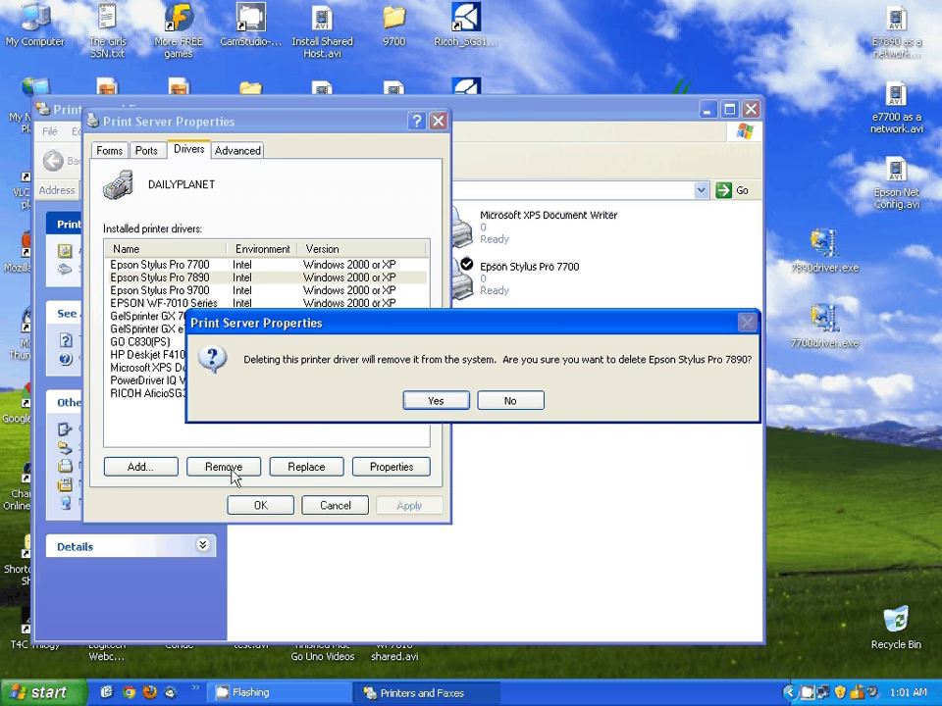
{"action": "left_click", "coordinate": [436, 401]}
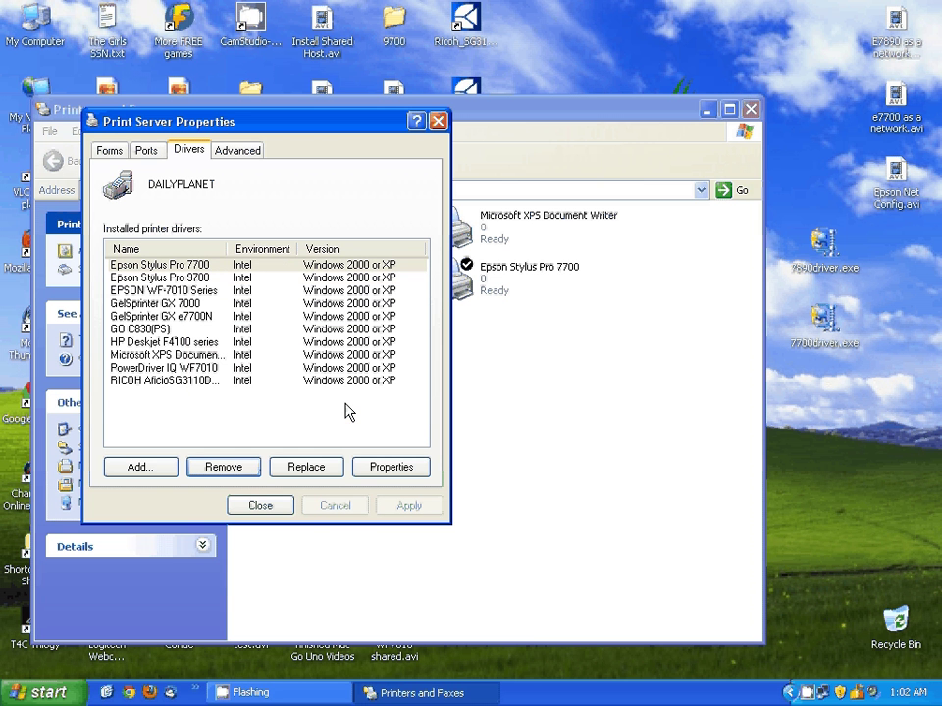
{"action": "left_click", "coordinate": [260, 506]}
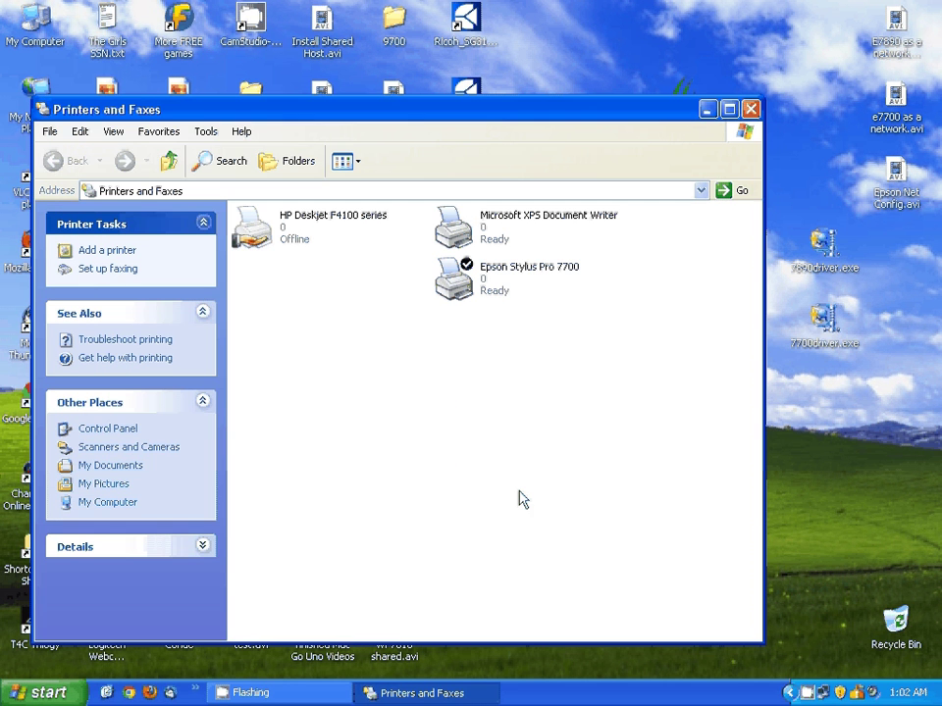
- Start adding a local printer attached to this computer, using the LPT1 port without automatic Plug and Play detection
{"action": "right_click", "coordinate": [387, 389]}
{"action": "left_click", "coordinate": [432, 510]}
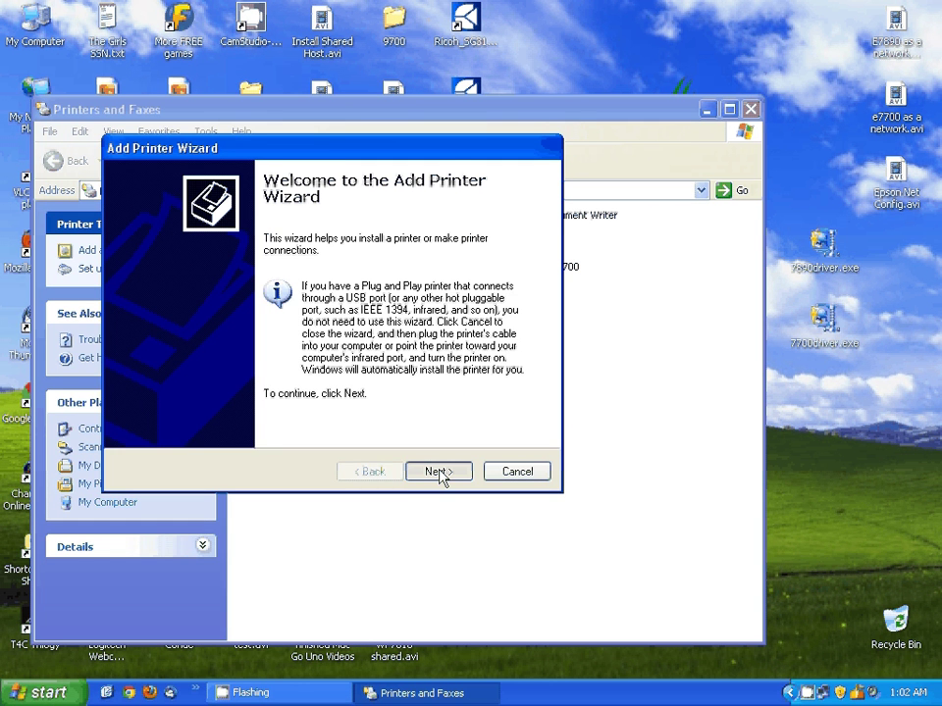
{"action": "left_click", "coordinate": [437, 472]}
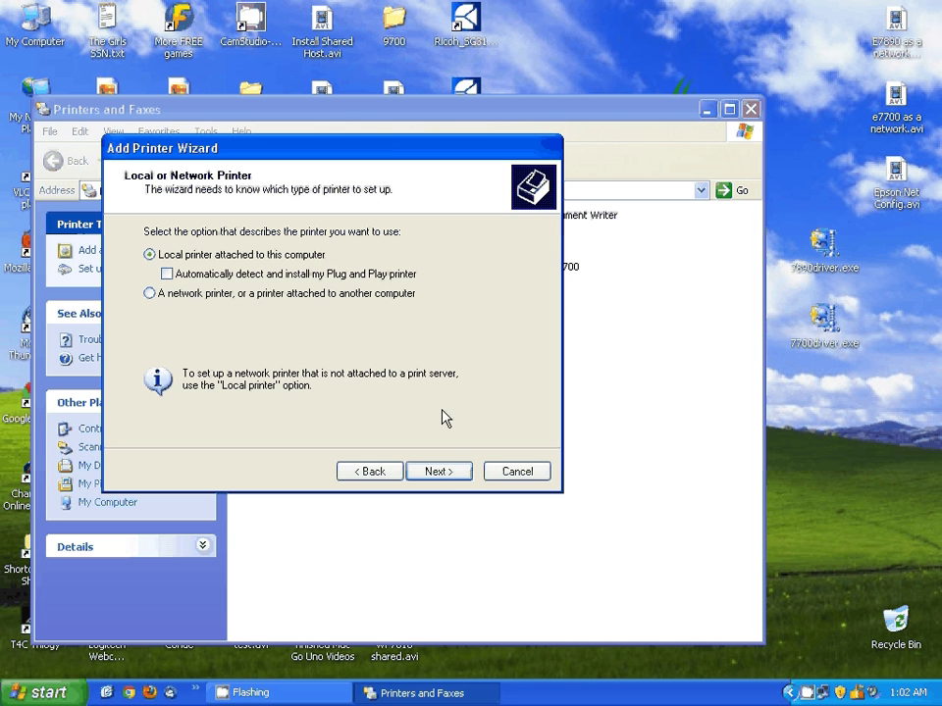
{"action": "left_click", "coordinate": [437, 475]}
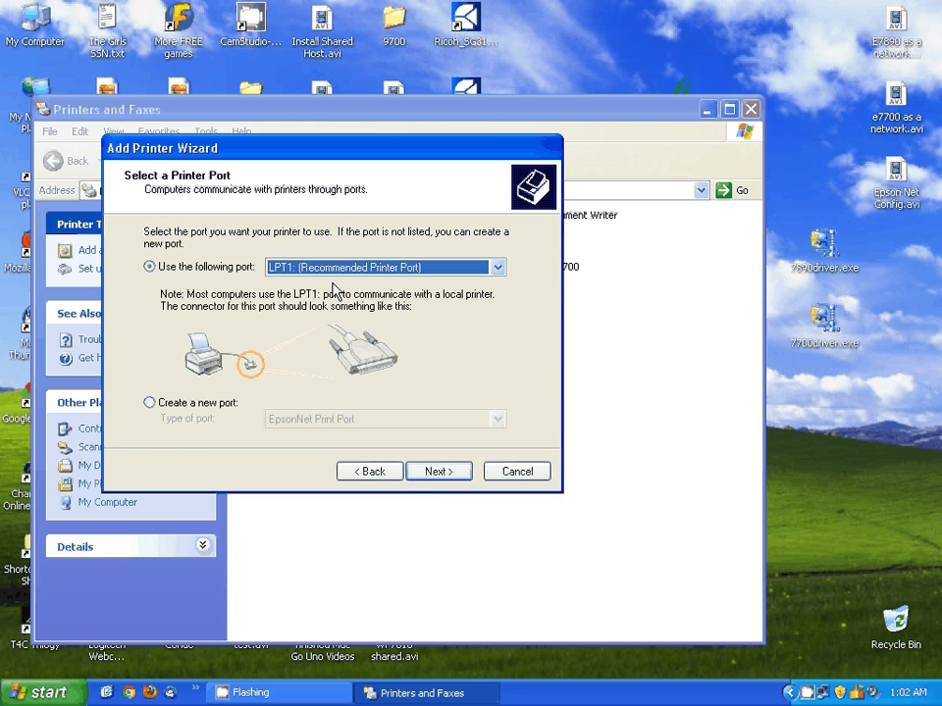
{"action": "left_click", "coordinate": [440, 475]}
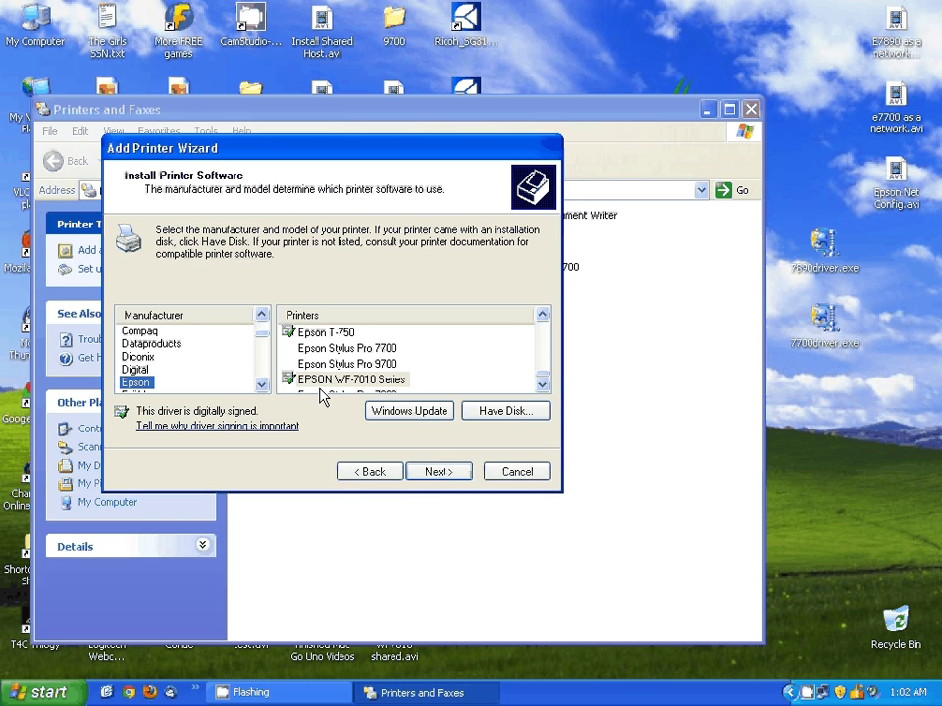
- Load the manufacturer's driver file E_DF1GRE.INF from the epson14693_pro7890_9890_printer_driver_675 folder in C:\epson
{"action": "left_click", "coordinate": [520, 411]}
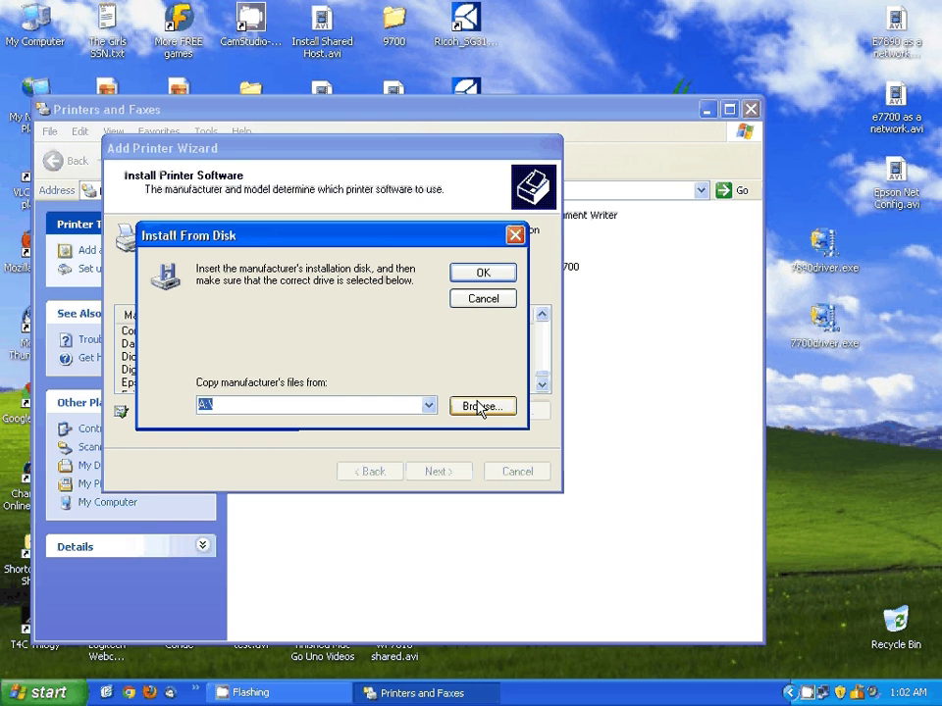
{"action": "left_click", "coordinate": [480, 408]}
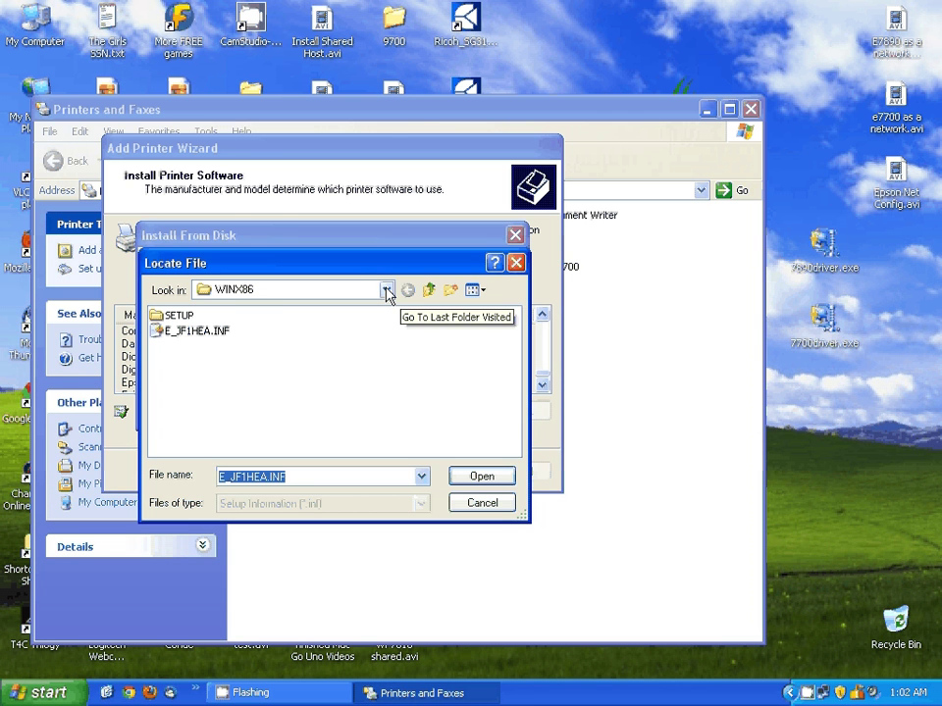
{"action": "left_click", "coordinate": [387, 290]}
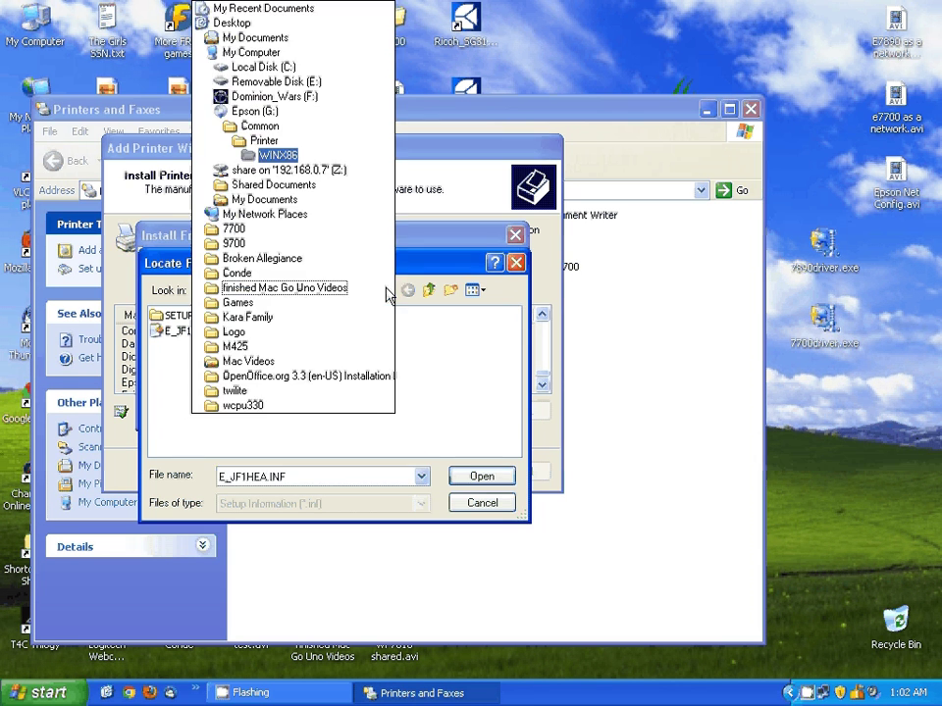
{"action": "left_click", "coordinate": [263, 67]}
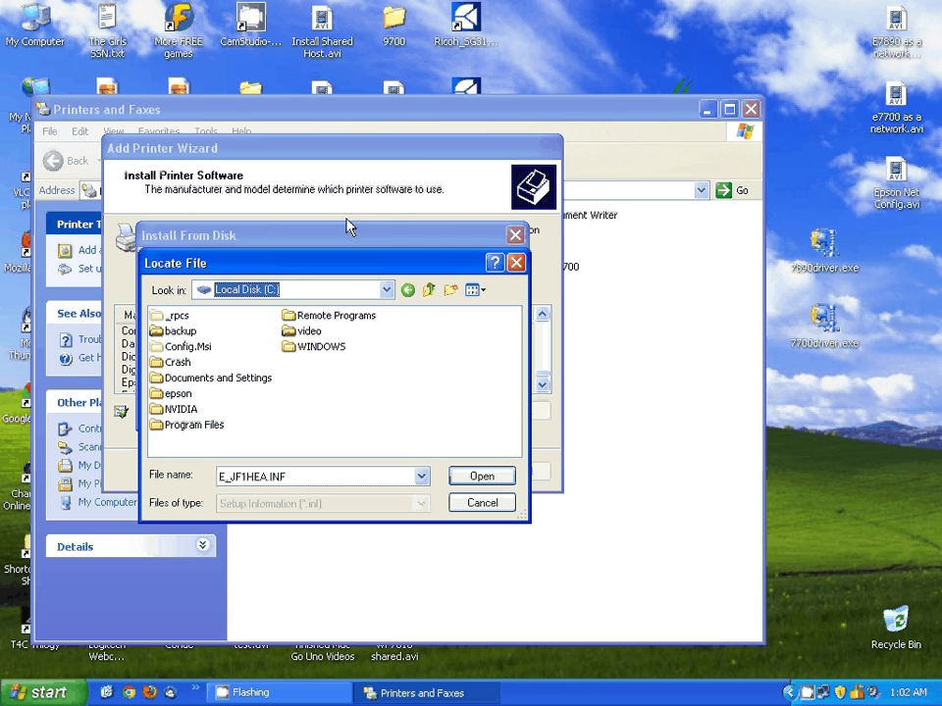
{"action": "double_click", "coordinate": [178, 394]}
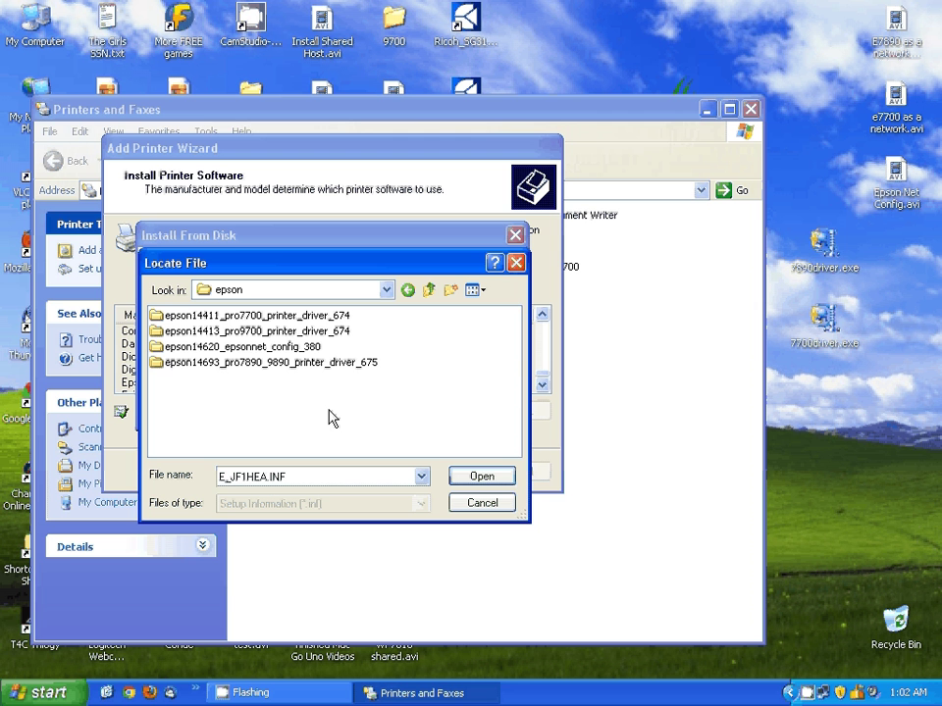
{"action": "left_click", "coordinate": [220, 365]}
{"action": "double_click", "coordinate": [192, 364]}
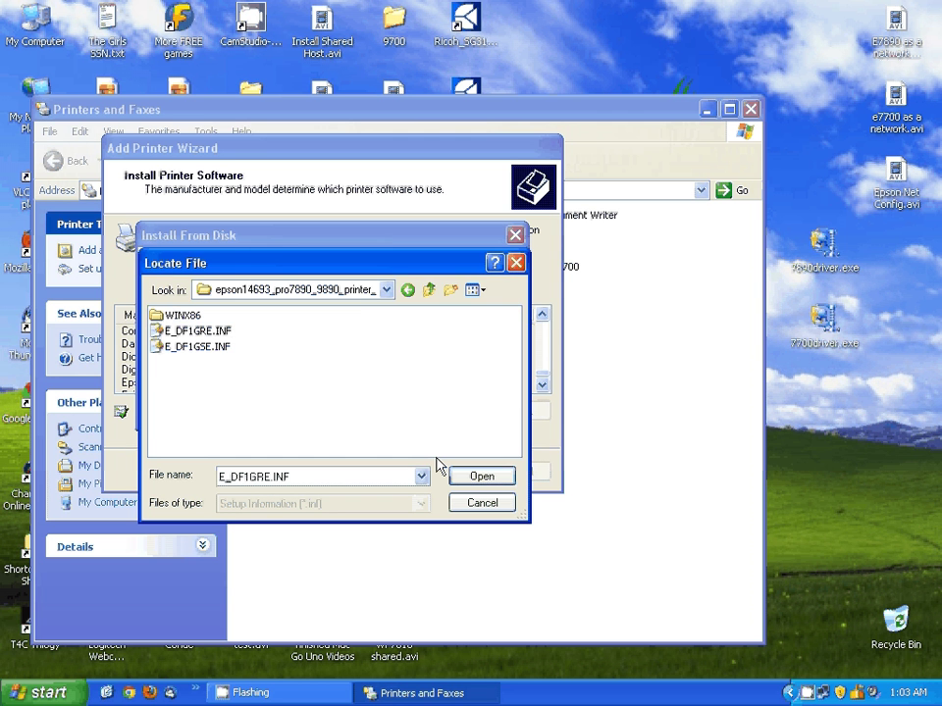
{"action": "left_click", "coordinate": [480, 476]}
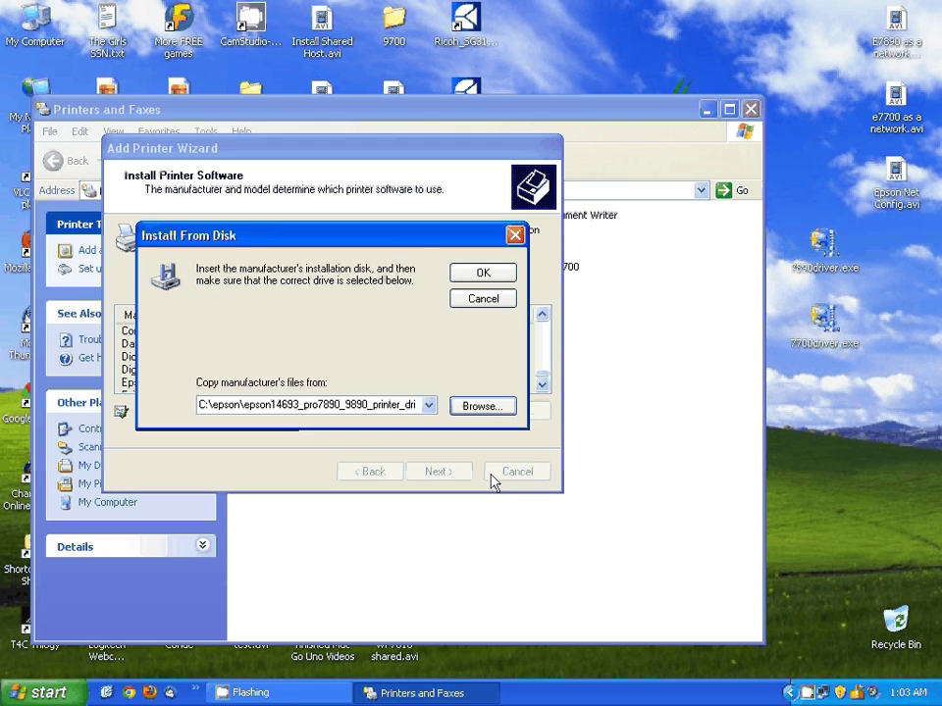
{"action": "left_click", "coordinate": [496, 277]}
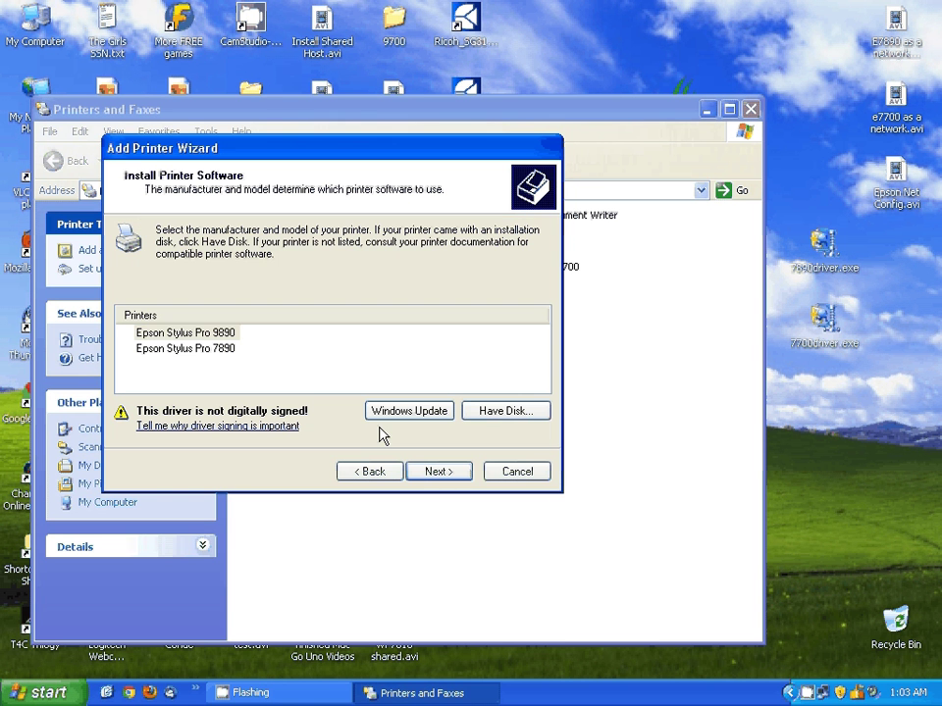
- Choose the Epson Stylus Pro 7890 model, keeping its suggested name, not default, not shared and without a test page
{"action": "left_click", "coordinate": [194, 348]}
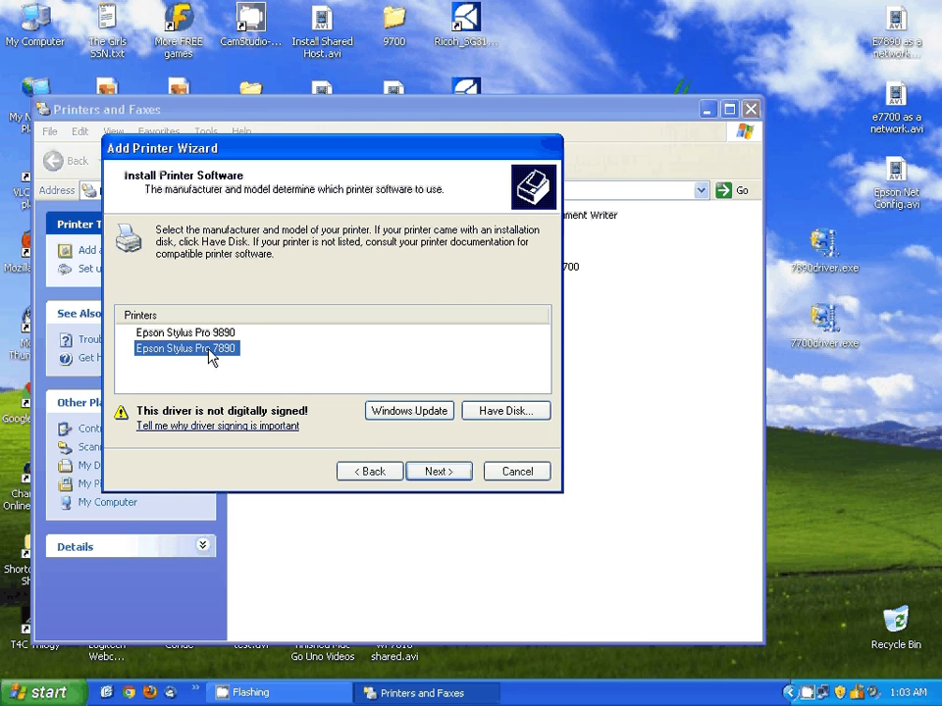
{"action": "left_click", "coordinate": [425, 469]}
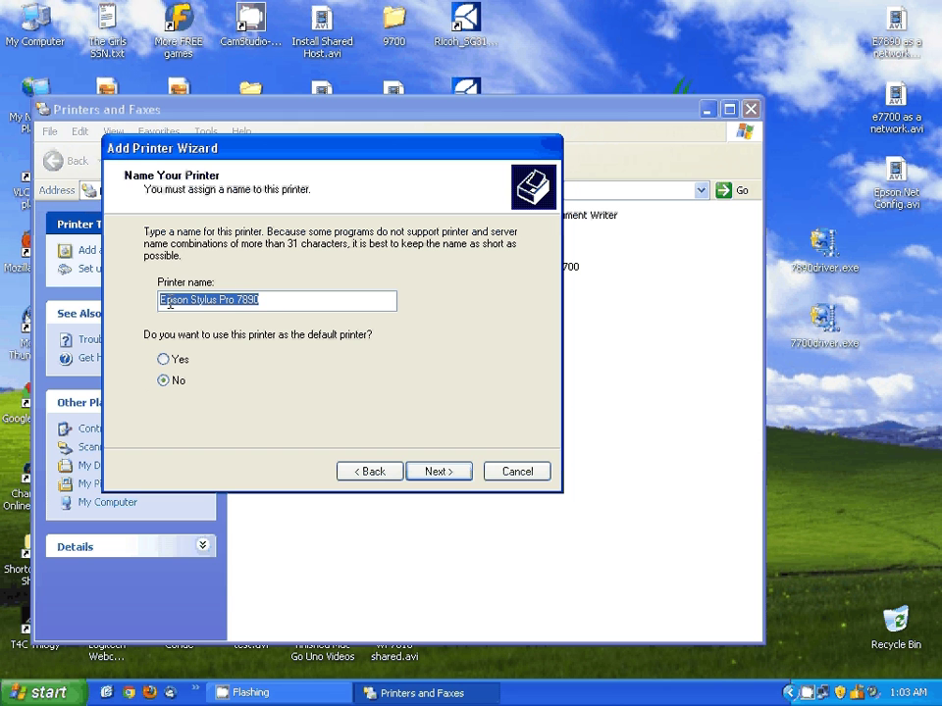
{"action": "left_click", "coordinate": [441, 472]}
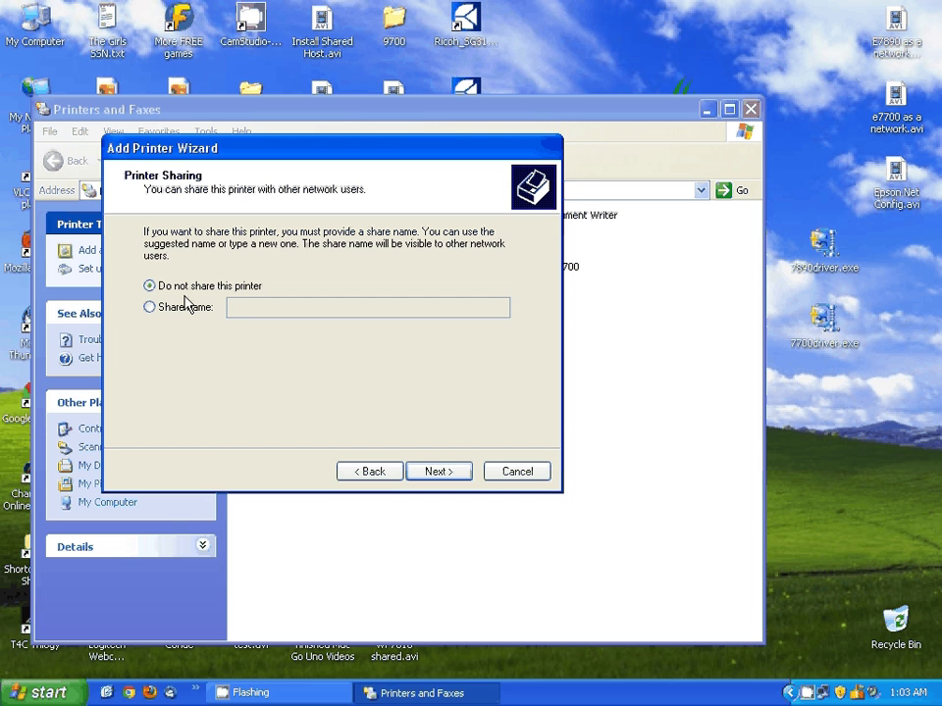
{"action": "left_click", "coordinate": [440, 475]}
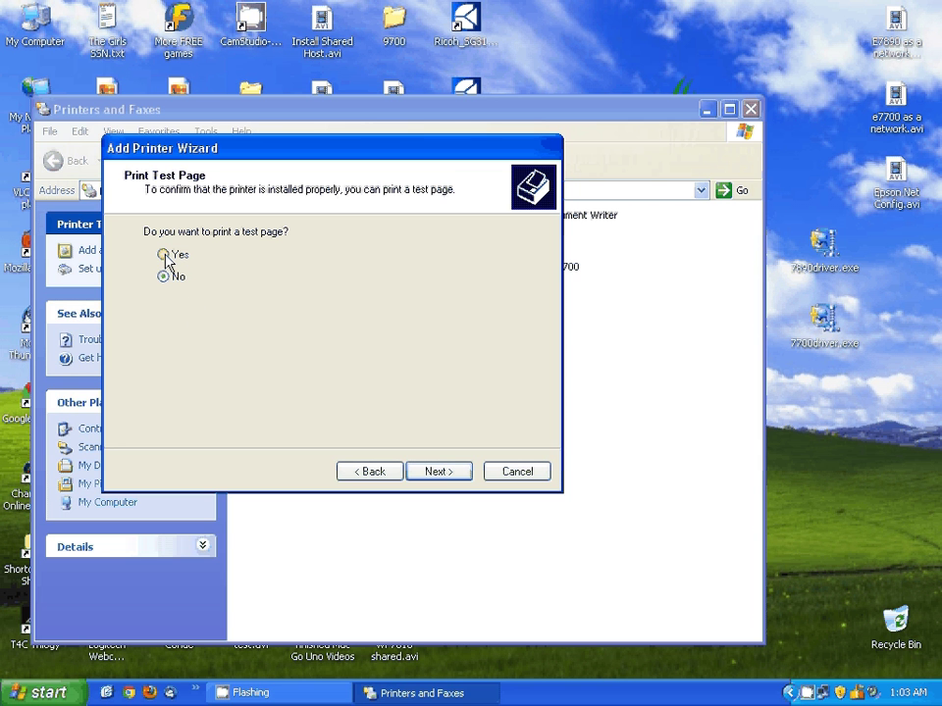
{"action": "left_click", "coordinate": [439, 474]}
- Finish the Add Printer wizard, continuing the installation despite the missing Windows Logo testing, and check the printer in the list
{"action": "left_click", "coordinate": [438, 473]}
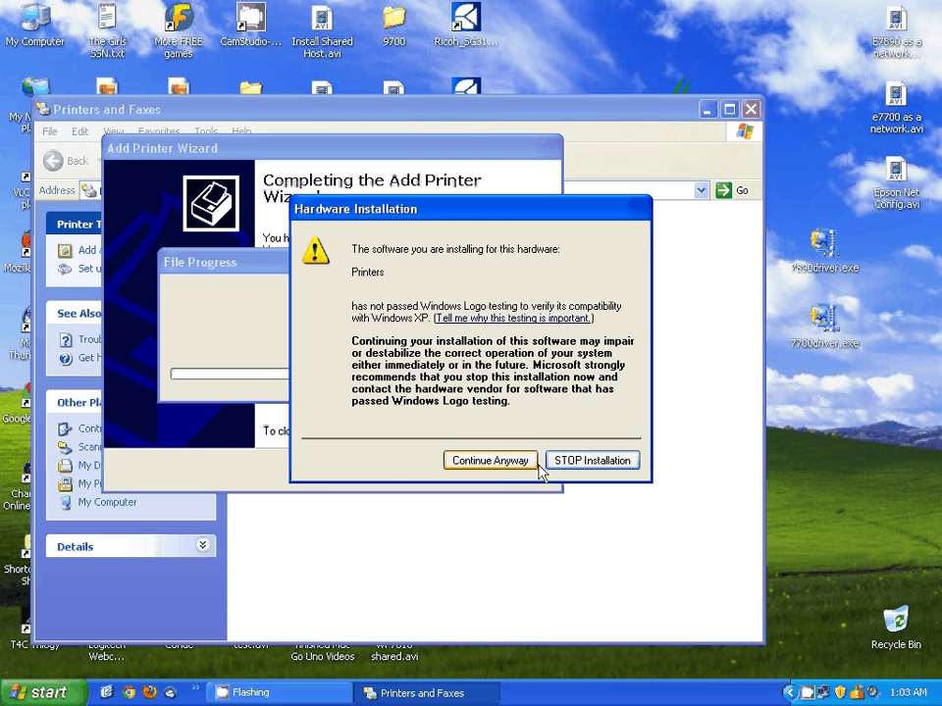
{"action": "left_click", "coordinate": [489, 460]}
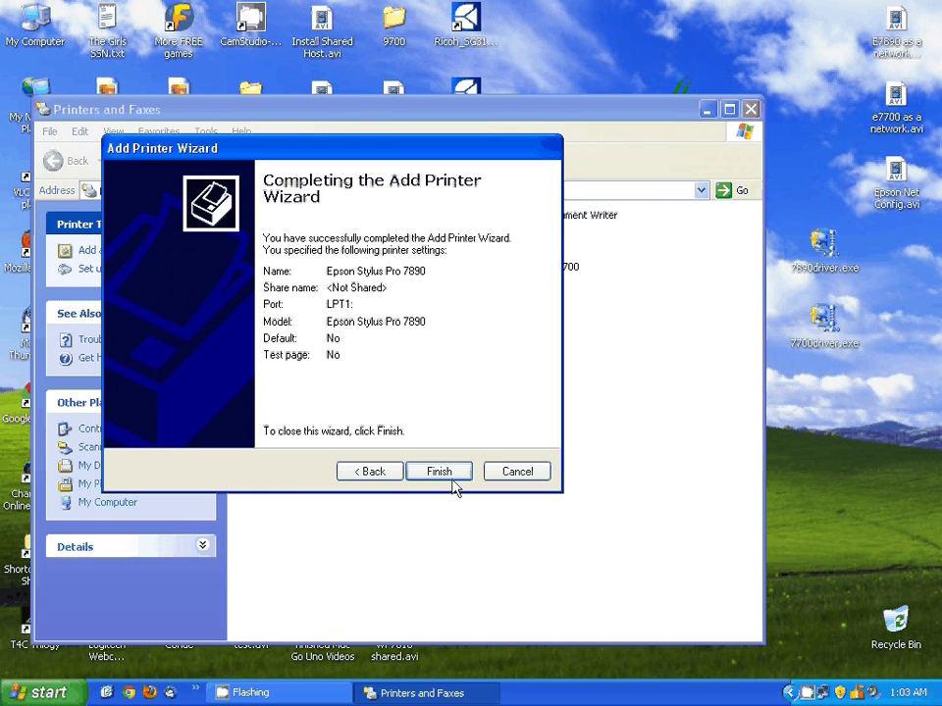
{"action": "left_click", "coordinate": [452, 481]}
{"action": "left_click", "coordinate": [439, 473]}
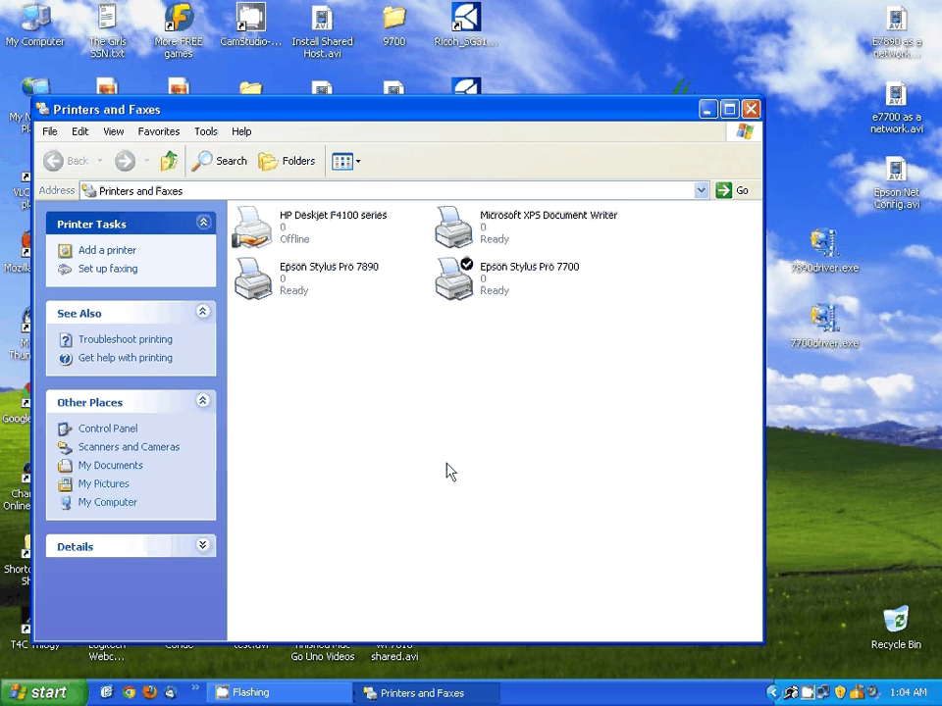
{"action": "left_click", "coordinate": [290, 285]}
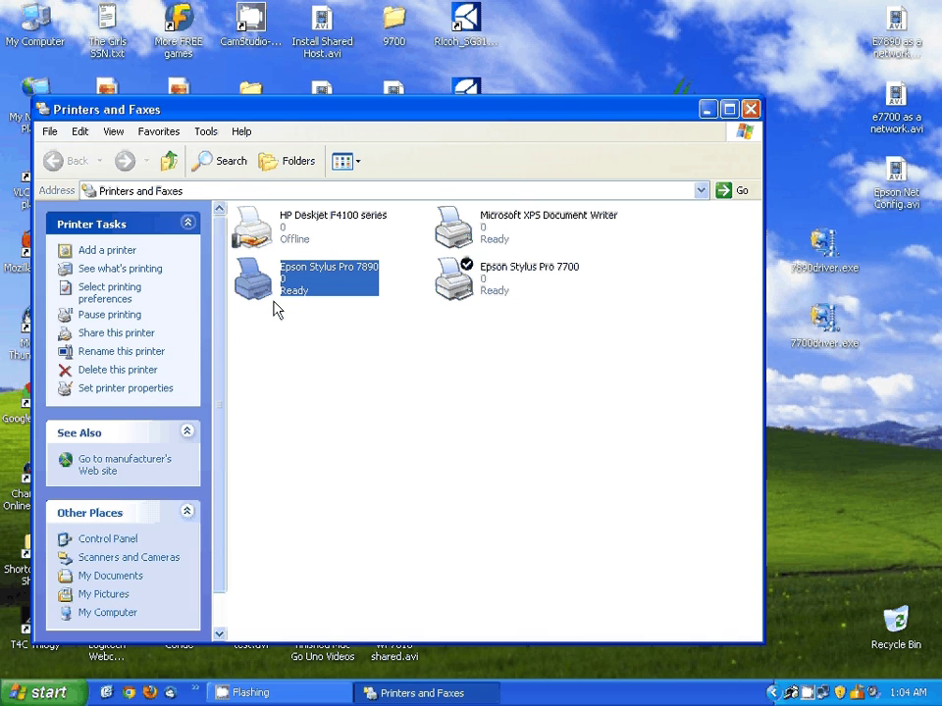
{"action": "left_click", "coordinate": [357, 411]}
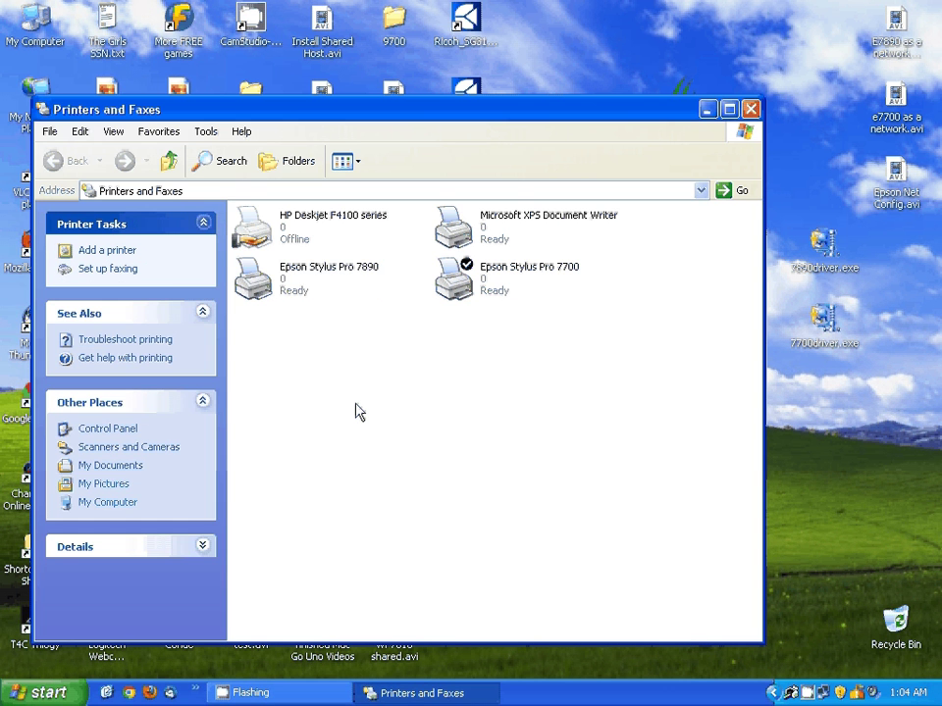